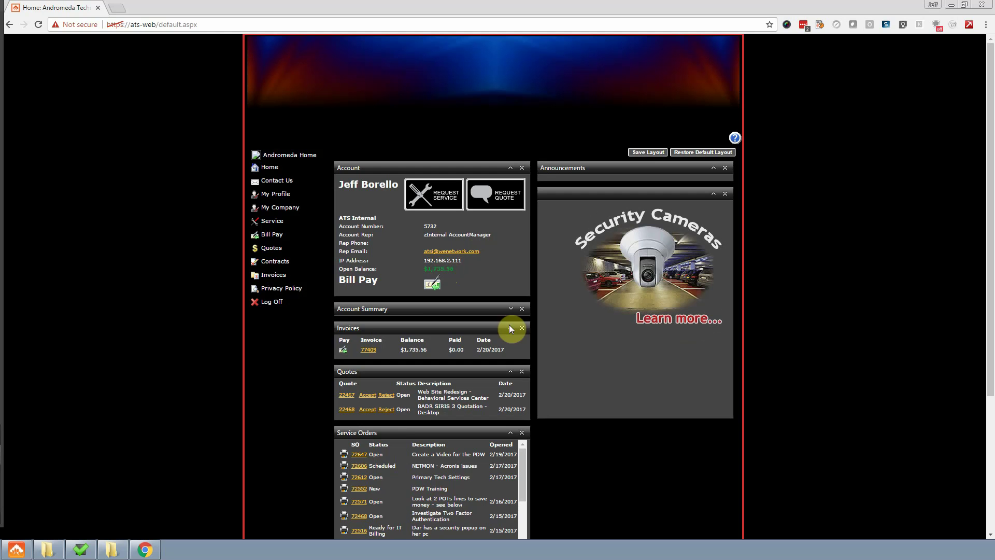
# Expand the Account Summary to view its active-items chart, then collapse it again
pyautogui.click(511, 309)
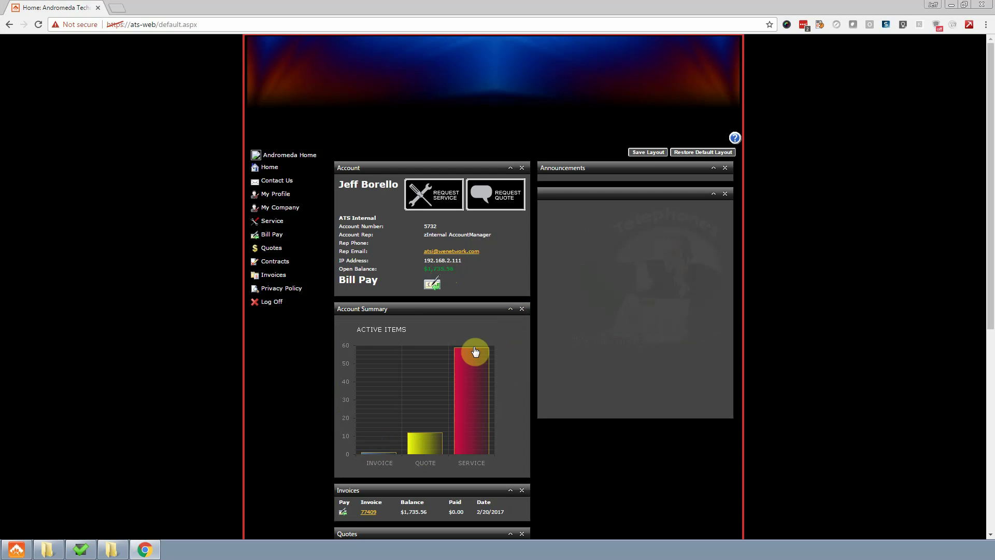
pyautogui.click(509, 309)
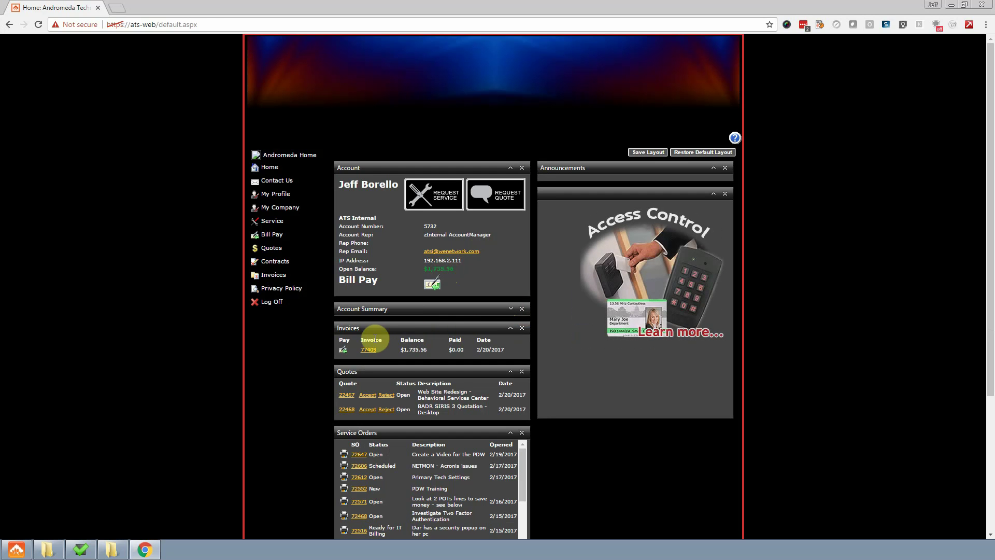
# Review invoice 77409's printable report totalling $1,735.56, then close the popup
pyautogui.click(367, 349)
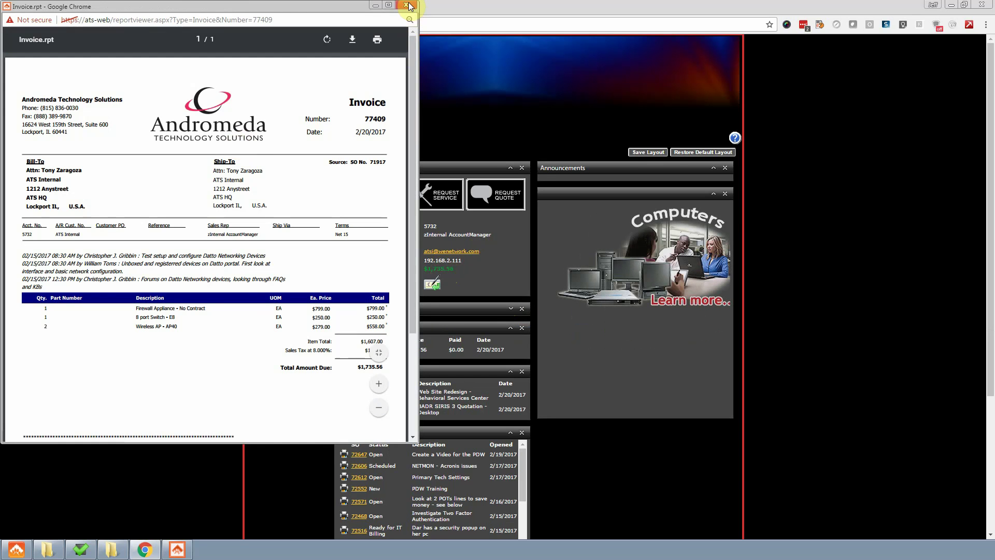
pyautogui.click(406, 5)
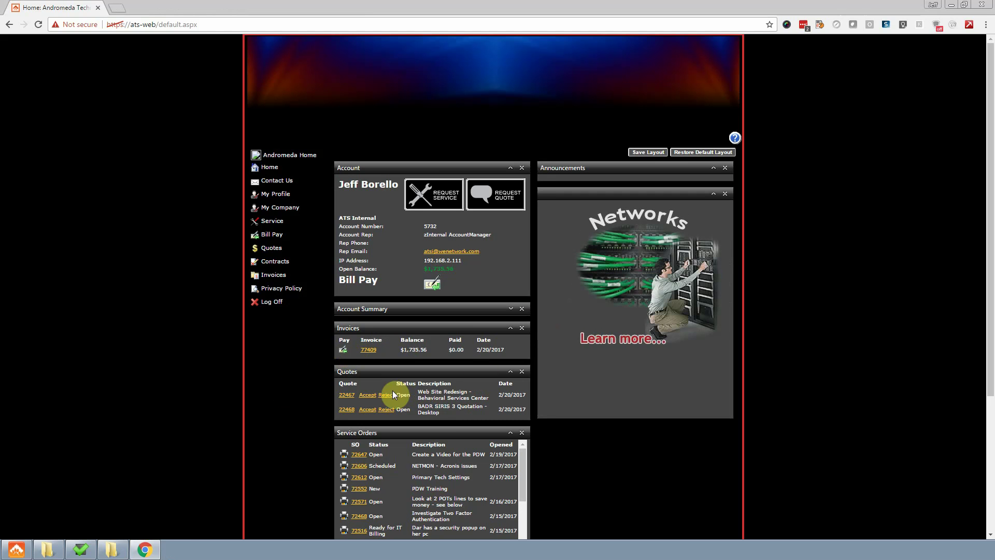
pyautogui.click(346, 395)
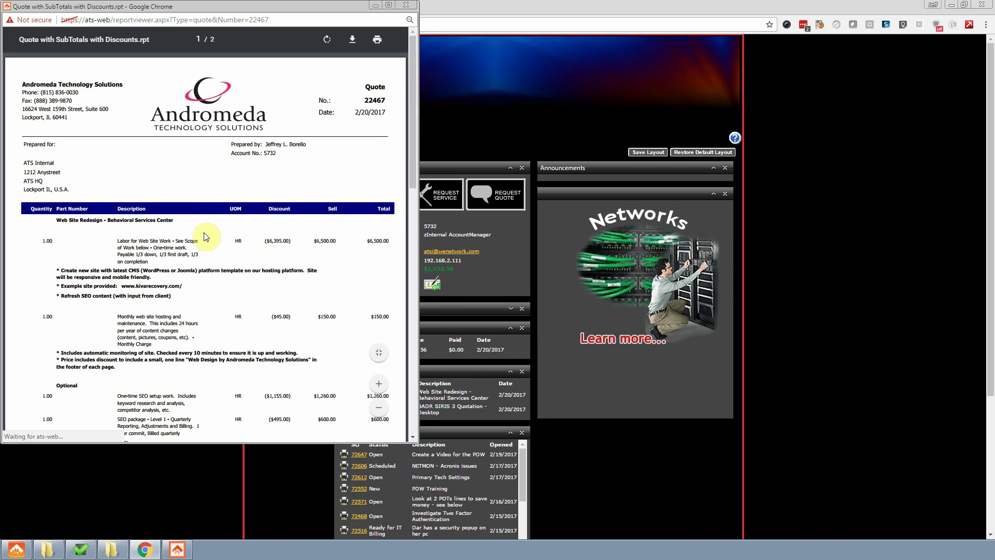
pyautogui.scroll(-8, 203, 242)
pyautogui.scroll(-2, 201, 243)
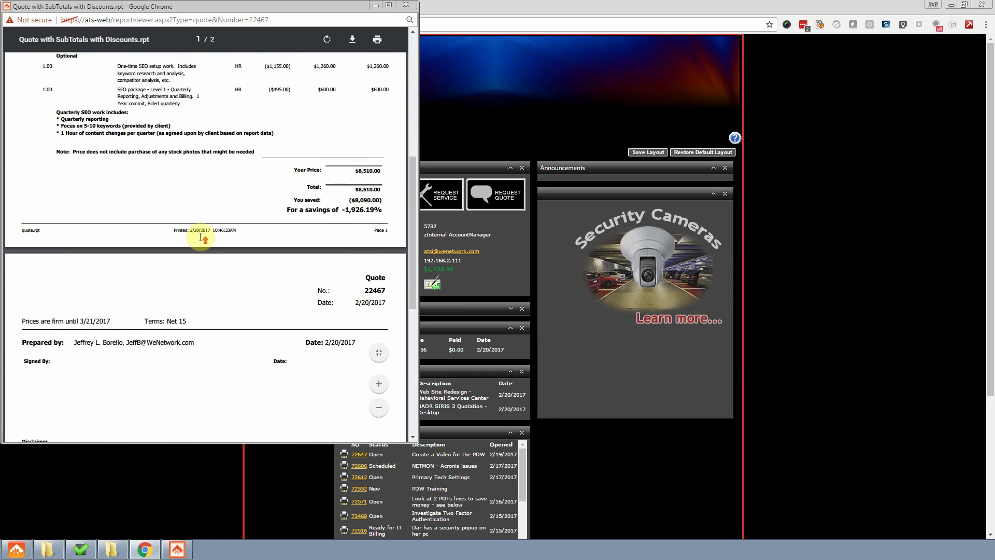
pyautogui.click(406, 4)
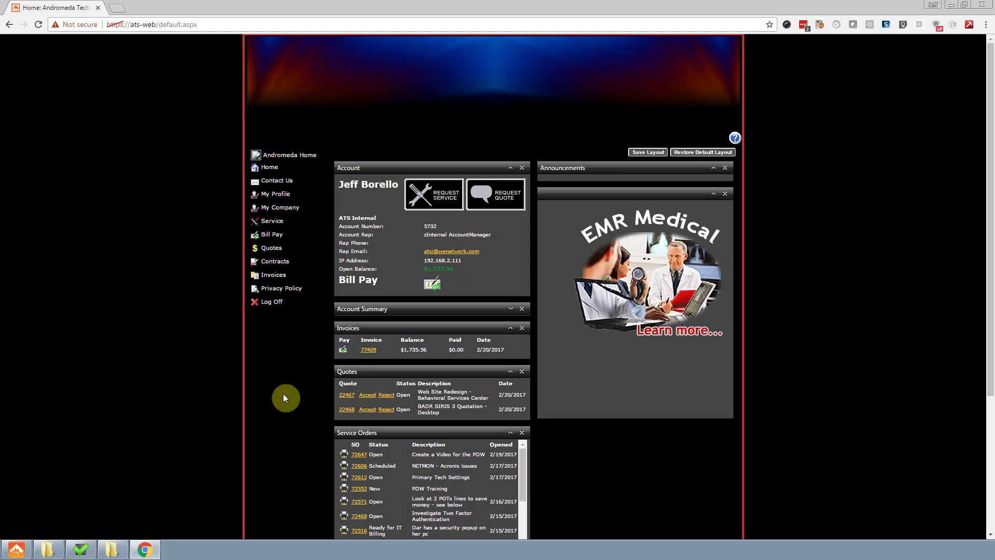
# Open service order 72647 in a new tab and view its work details and service notes
pyautogui.scroll(-3, 283, 397)
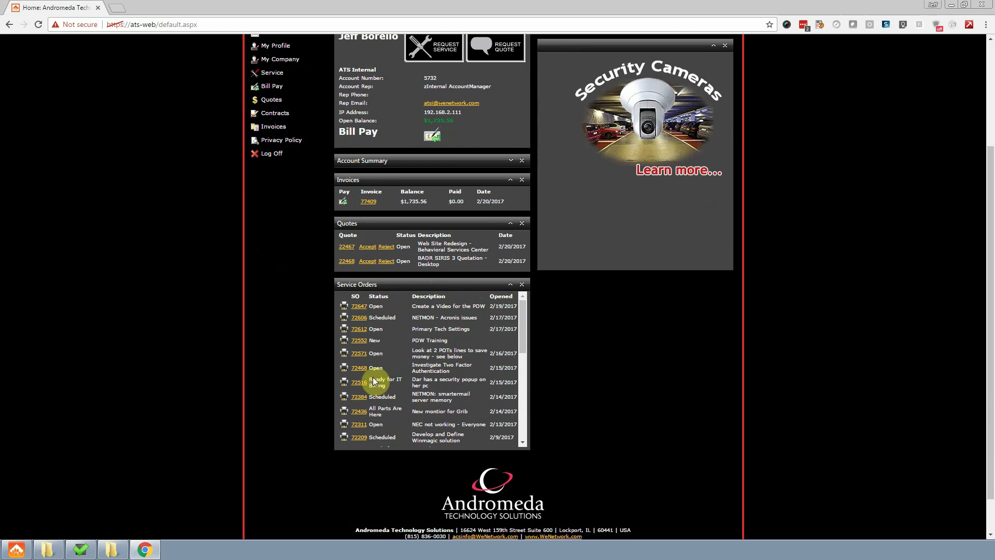
pyautogui.click(358, 307)
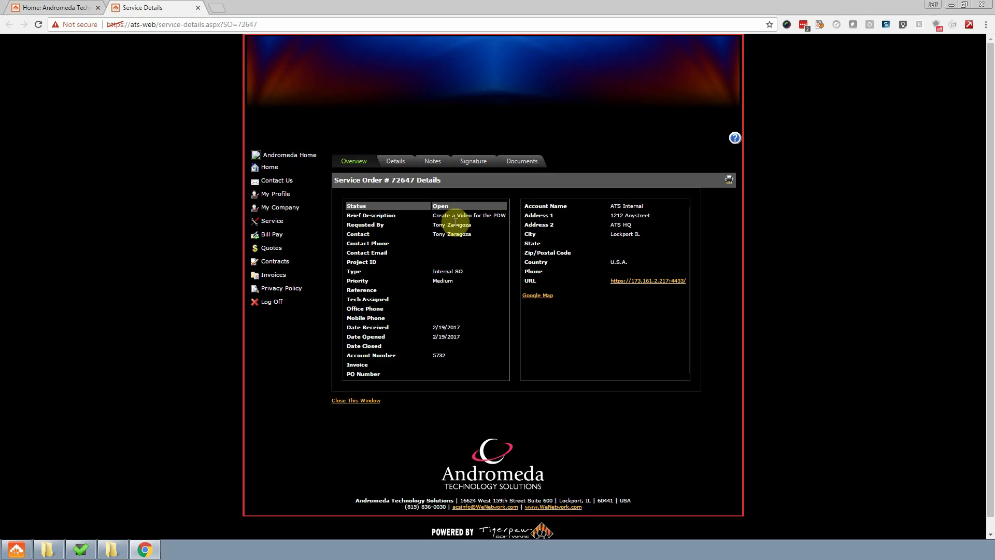
pyautogui.click(394, 161)
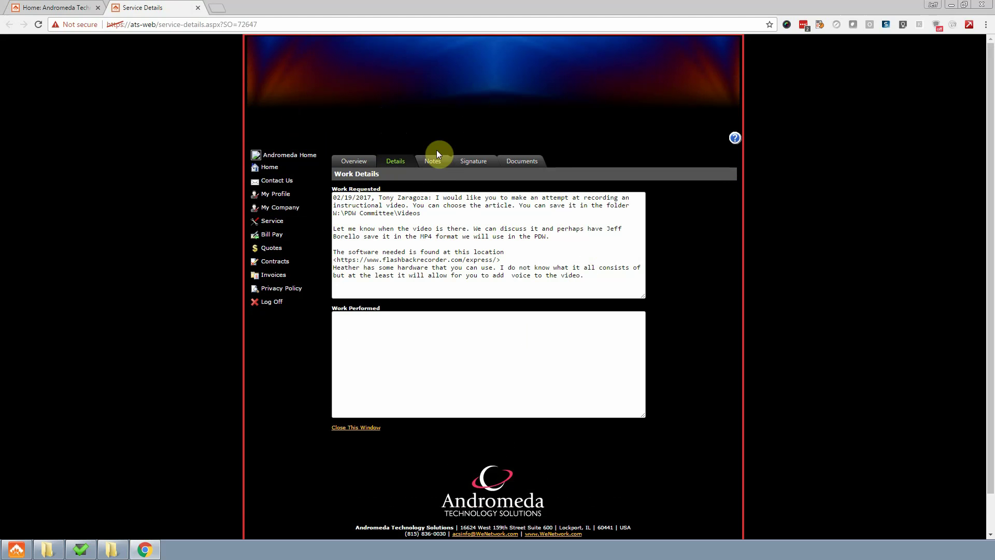
pyautogui.click(431, 162)
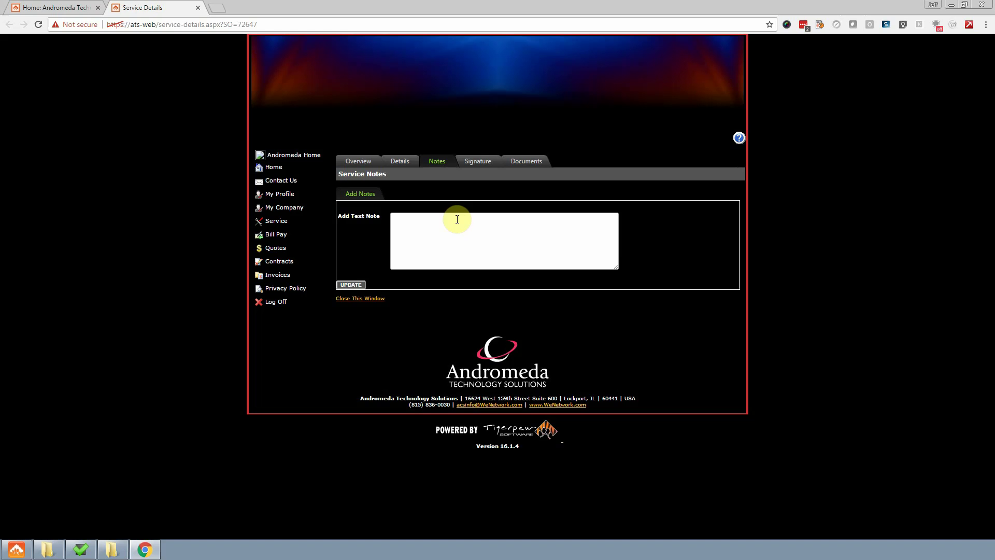
# From Home, open service order 72209 in a new tab and show its work requested and performed
pyautogui.click(287, 166)
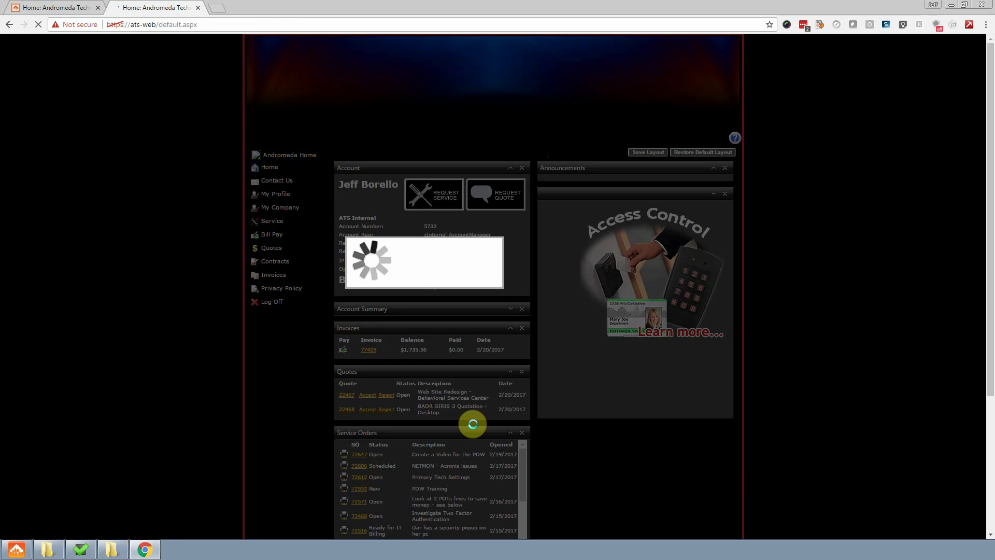
pyautogui.scroll(-1, 479, 462)
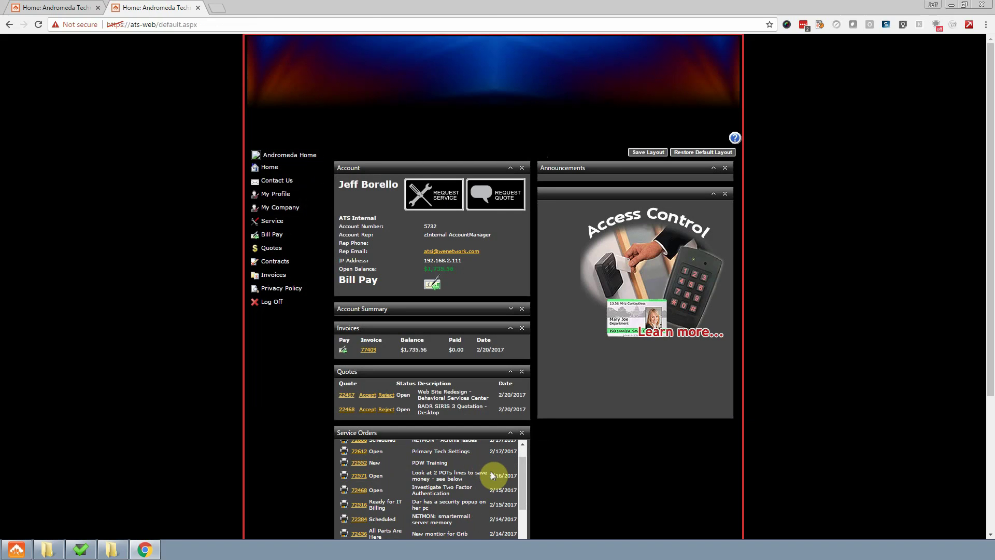
pyautogui.scroll(-3, 490, 471)
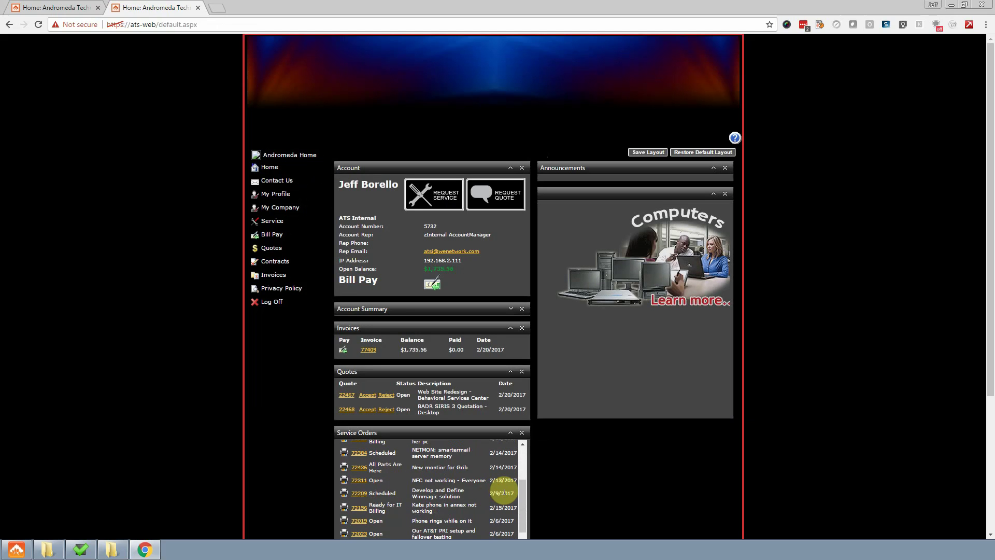
pyautogui.scroll(2, 497, 490)
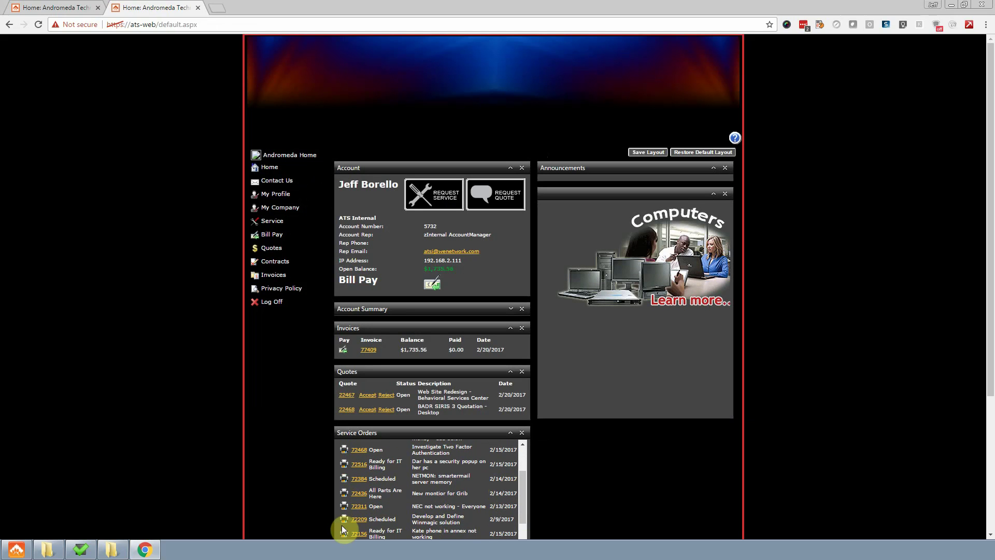
pyautogui.click(358, 519)
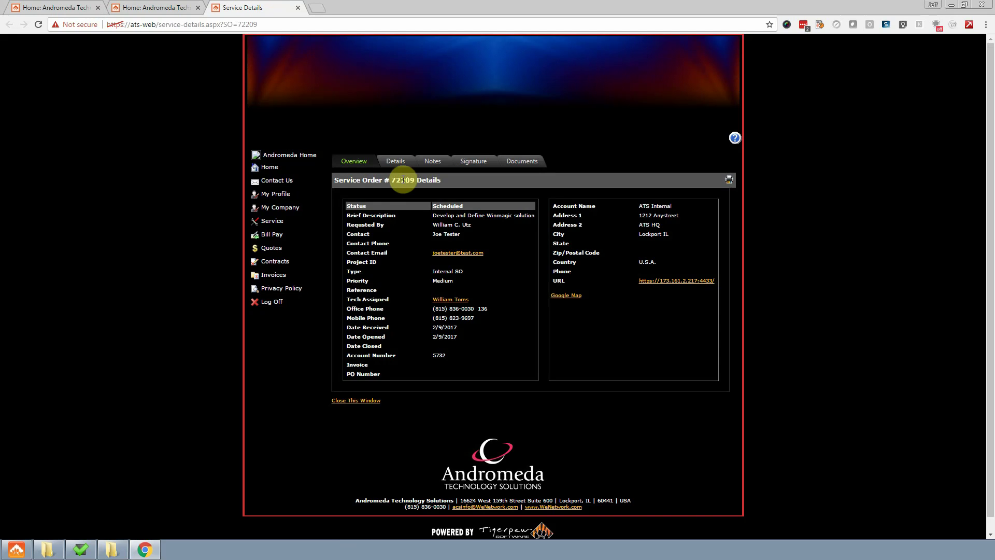
pyautogui.click(397, 161)
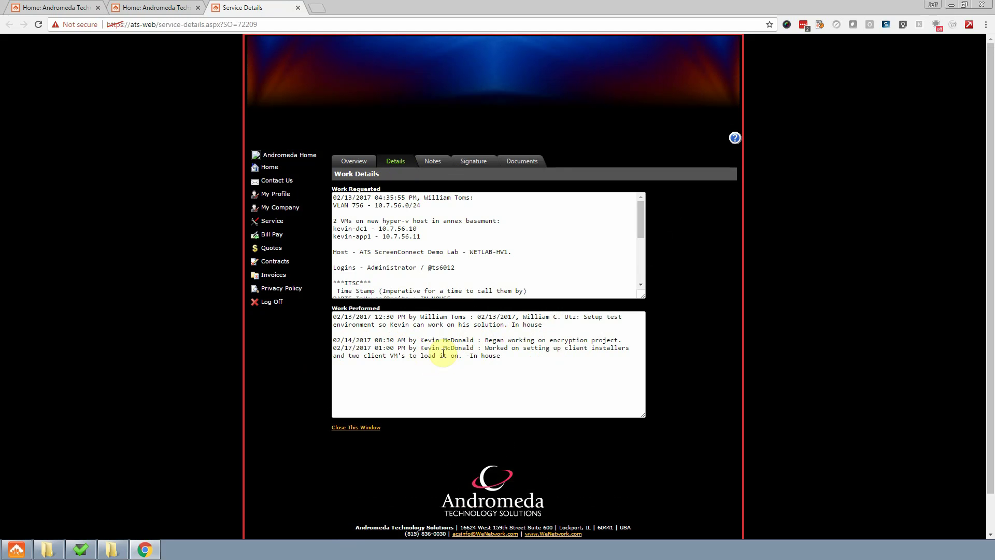
# Return the service order tab to the home dashboard and scroll through its panels
pyautogui.click(270, 167)
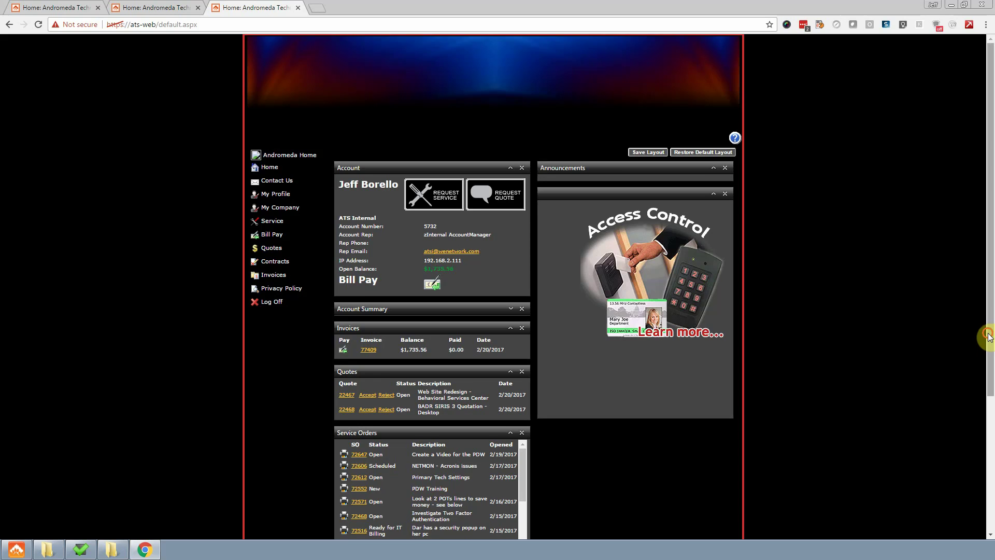
pyautogui.moveTo(990, 337)
pyautogui.mouseDown()
pyautogui.moveTo(993, 406)
pyautogui.moveTo(991, 348)
pyautogui.mouseUp()
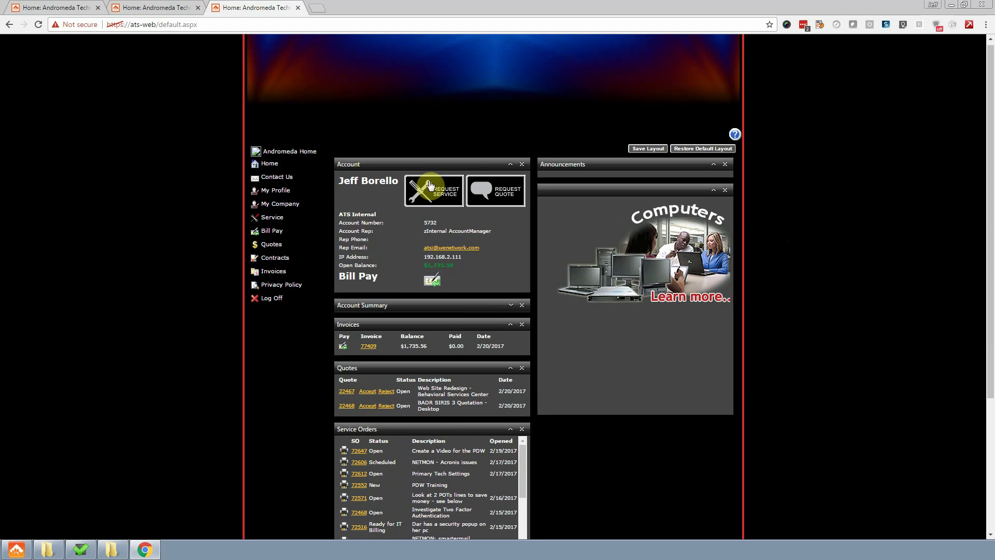
pyautogui.click(504, 194)
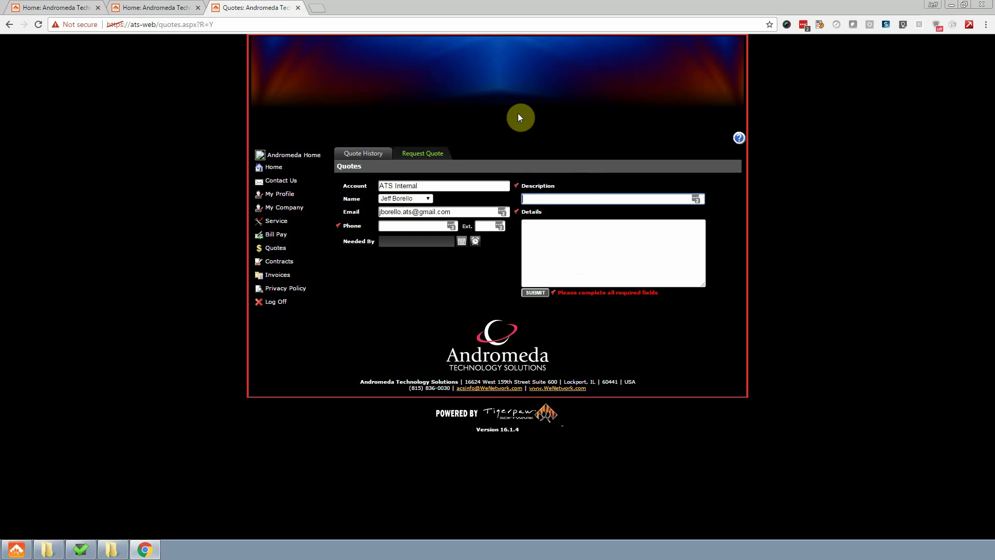
pyautogui.click(262, 169)
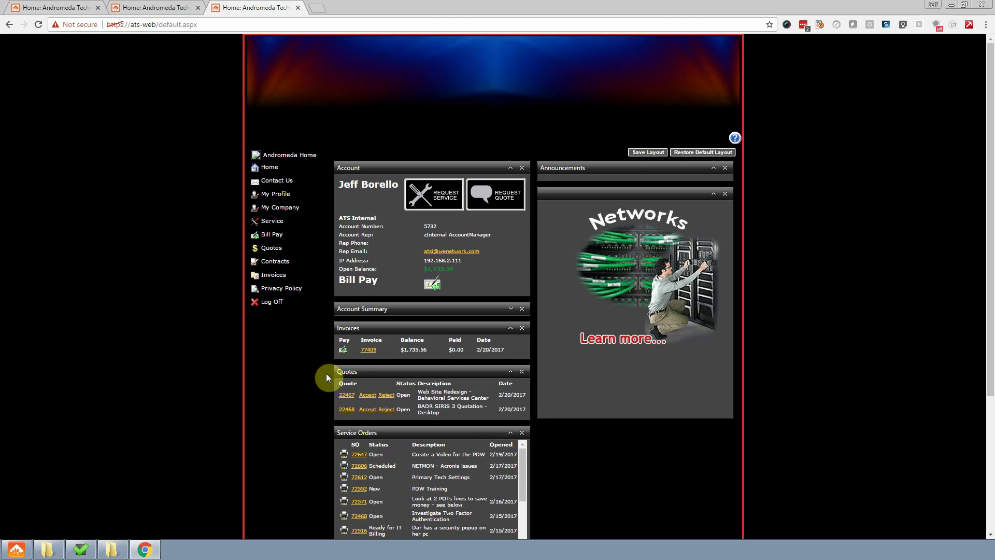
# Open the Service history and move to page 2 of 2 of the 30 tickets
pyautogui.click(271, 220)
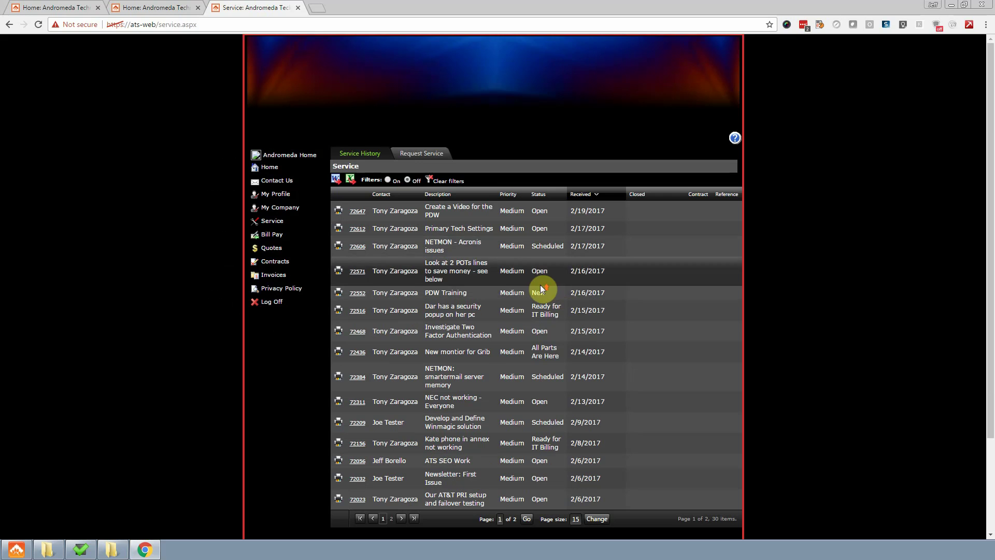
pyautogui.scroll(-3, 596, 303)
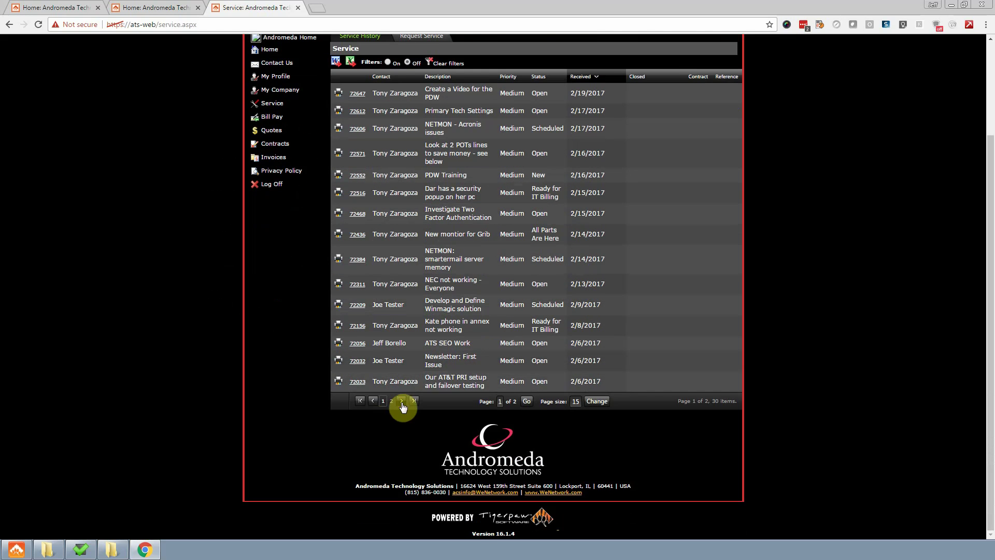
pyautogui.click(402, 401)
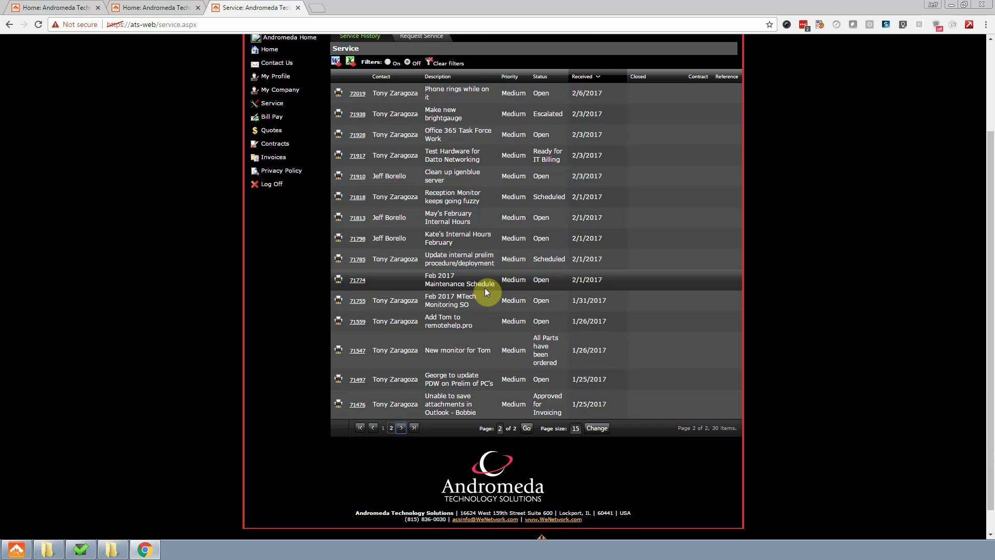
pyautogui.scroll(1, 484, 288)
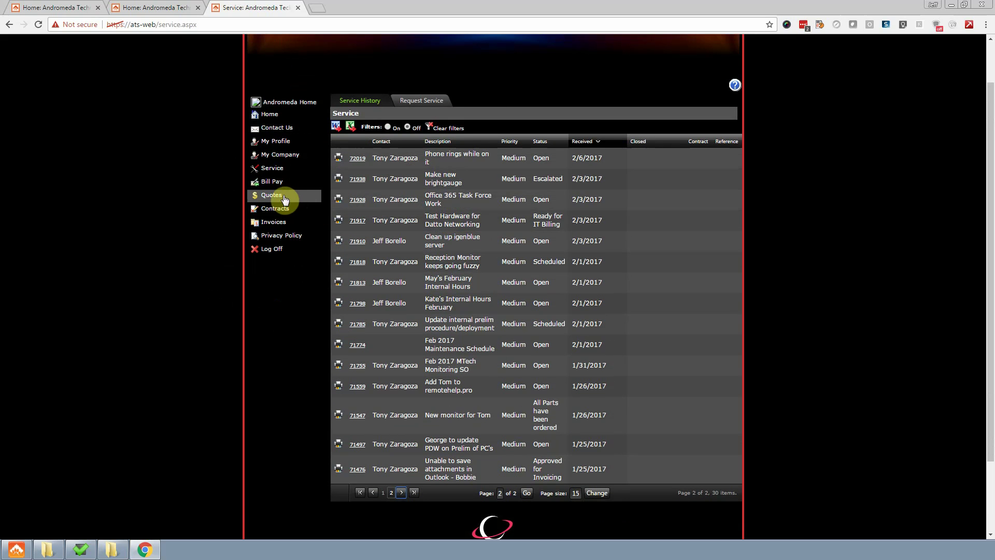
# Show the Quotes page listing open quotes 22467 ($8,510.00) and 22468 ($4,875.00)
pyautogui.click(285, 198)
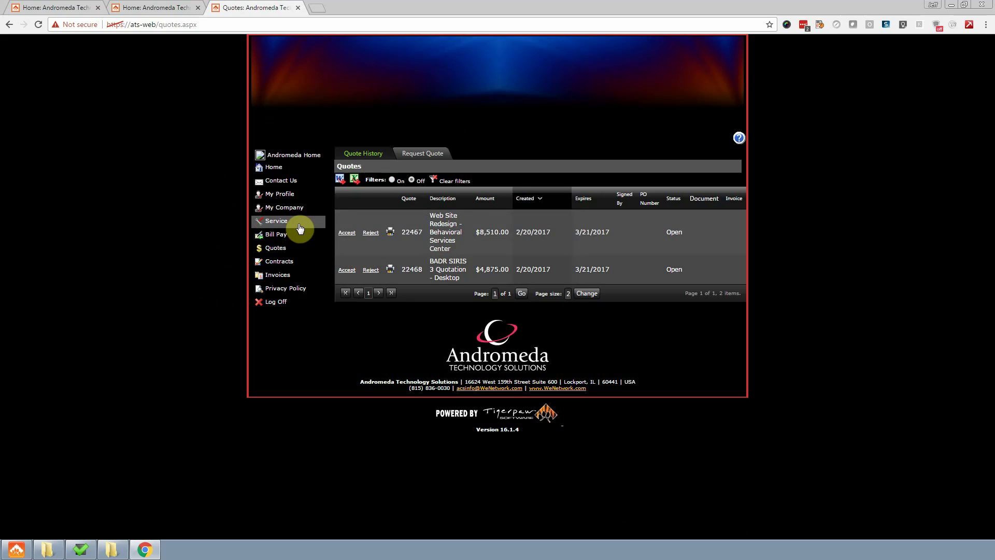
# View the empty Contracts page, then go back to the home dashboard
pyautogui.click(278, 262)
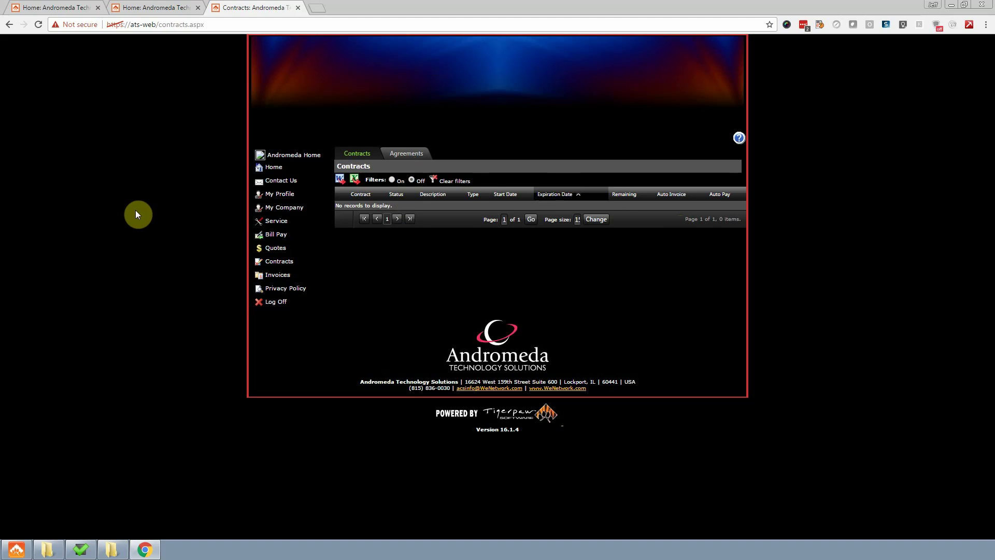
pyautogui.click(270, 169)
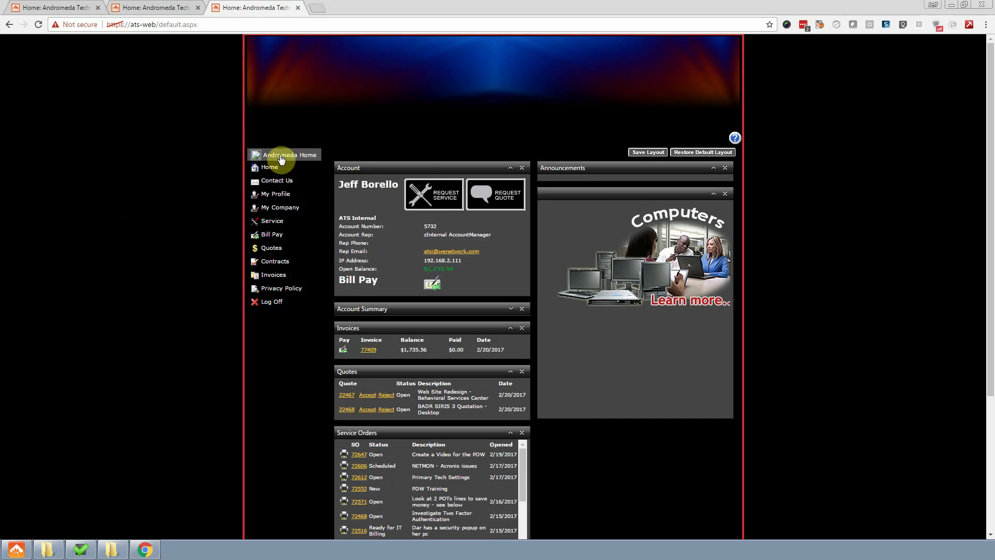
# Show the Invoices page with 20 invoices across 2 pages, newest 77409
pyautogui.click(272, 277)
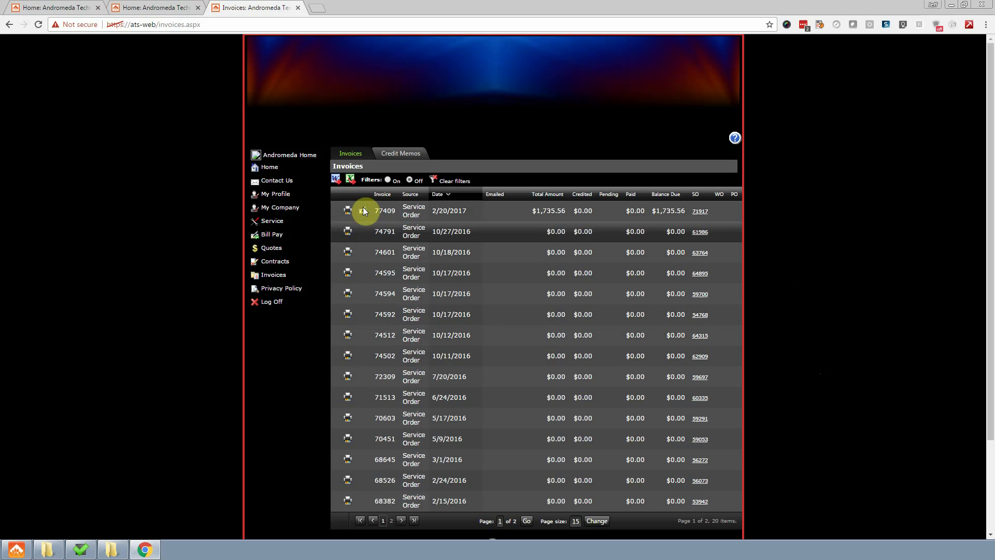
# Go to the Contact Us page to send comments to Andromeda
pyautogui.click(271, 182)
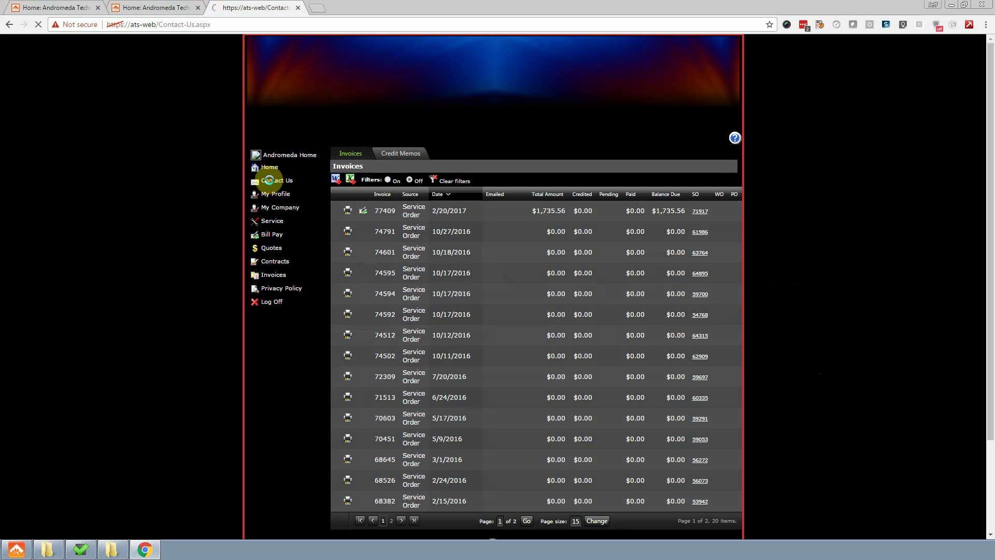